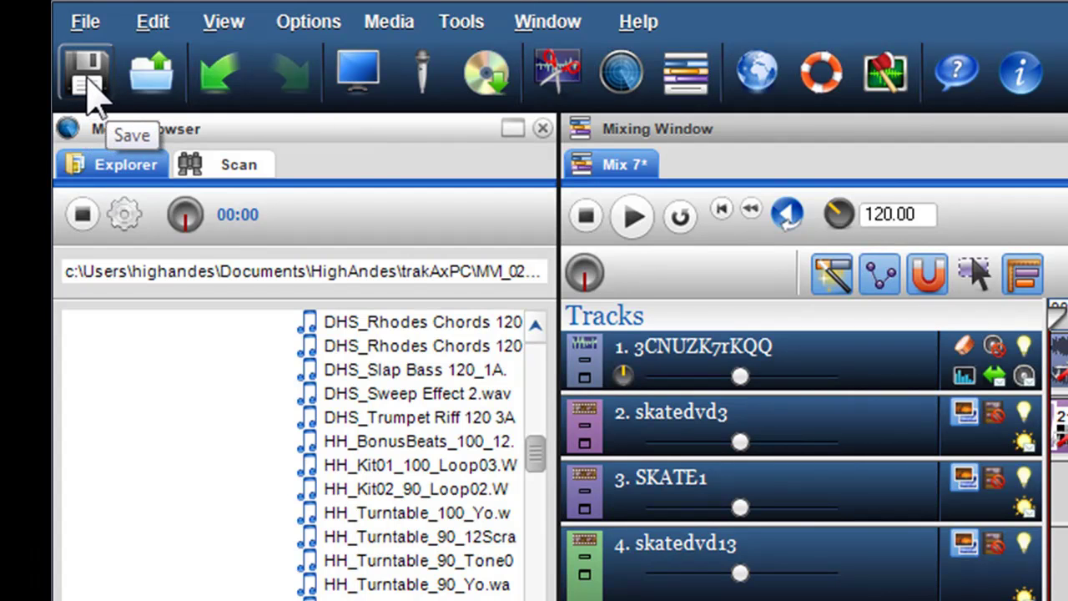
Save the current mix under the file name 'Skater Mix 02'.
click(92, 92)
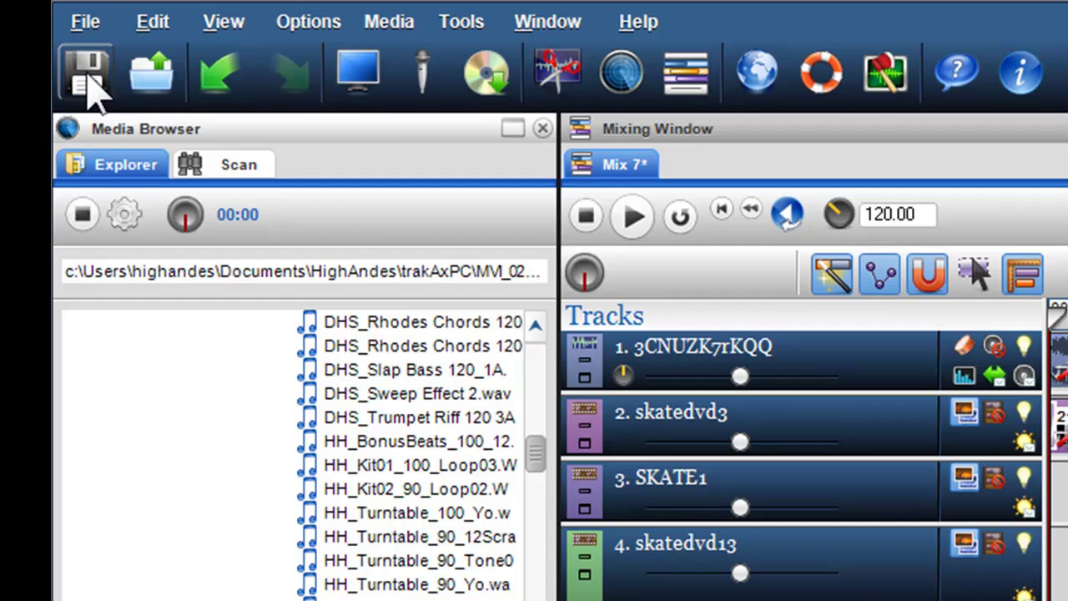
click(85, 21)
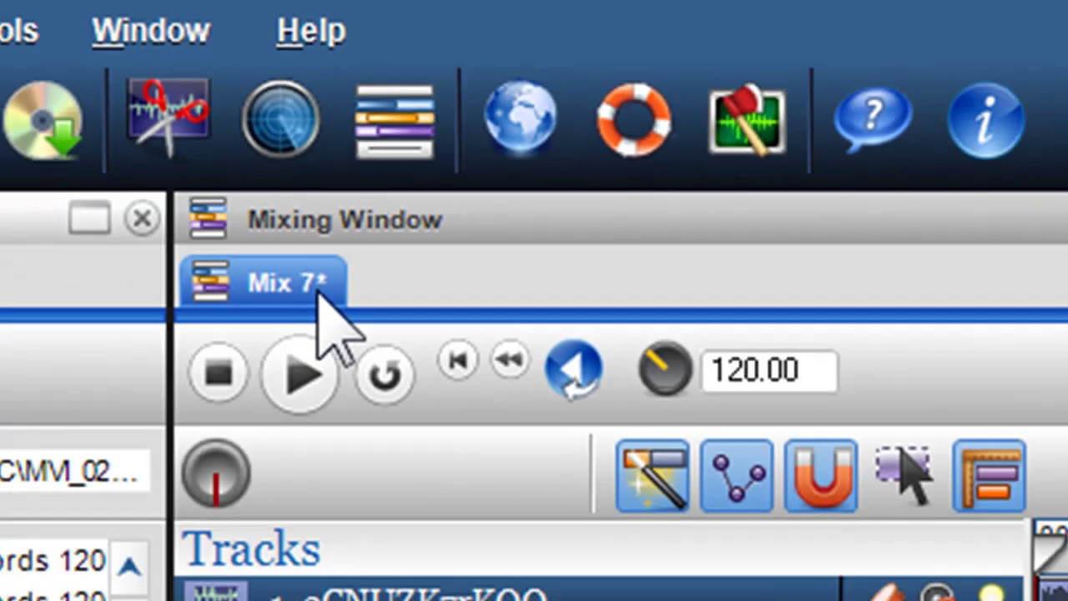
key(alt+f)
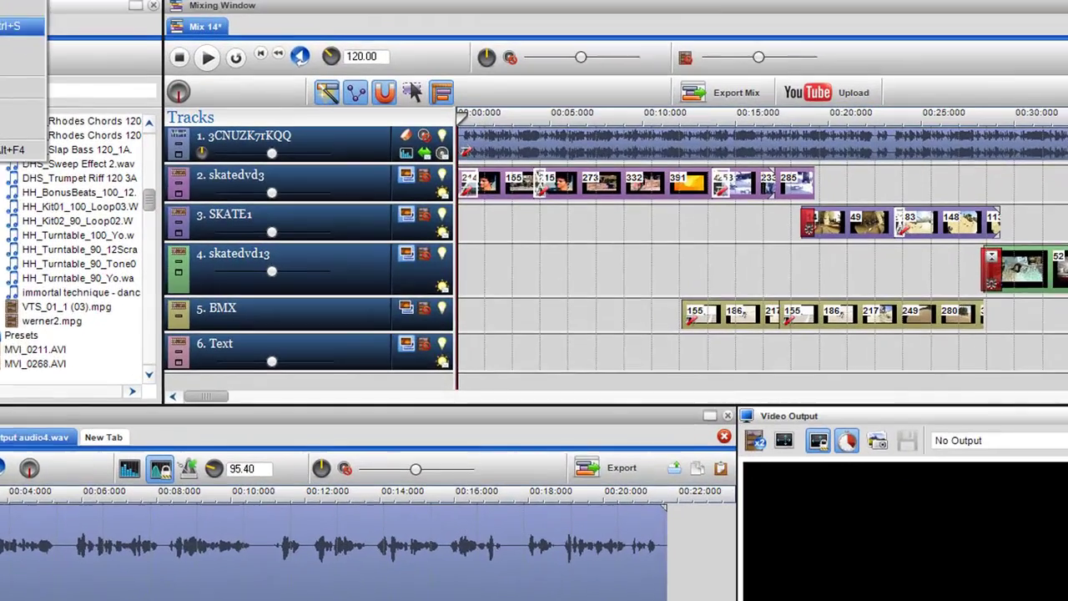
click(17, 26)
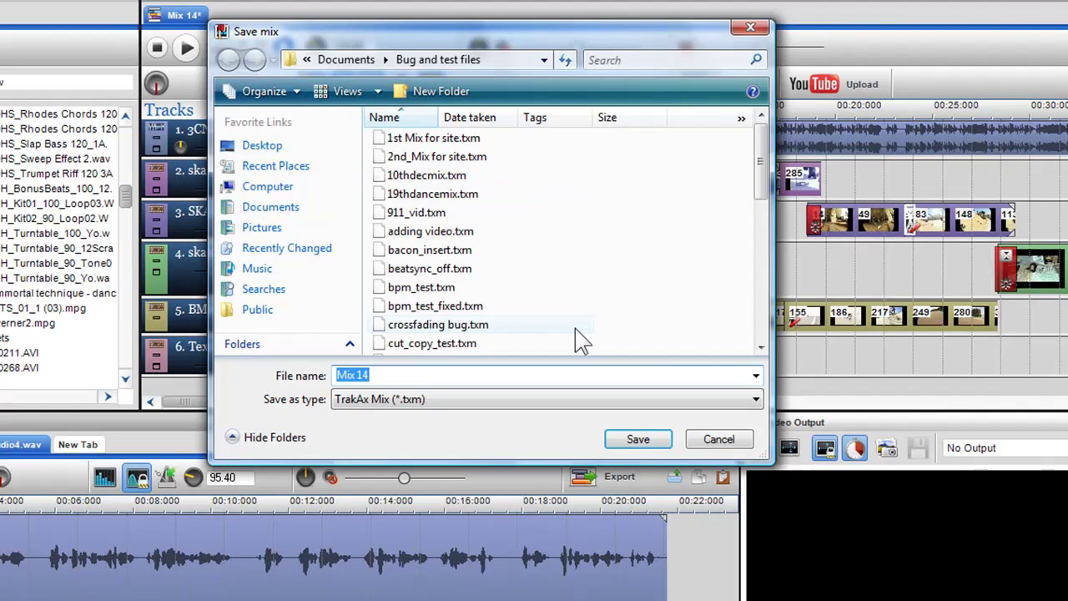
mouse_move(439, 325)
text(S)
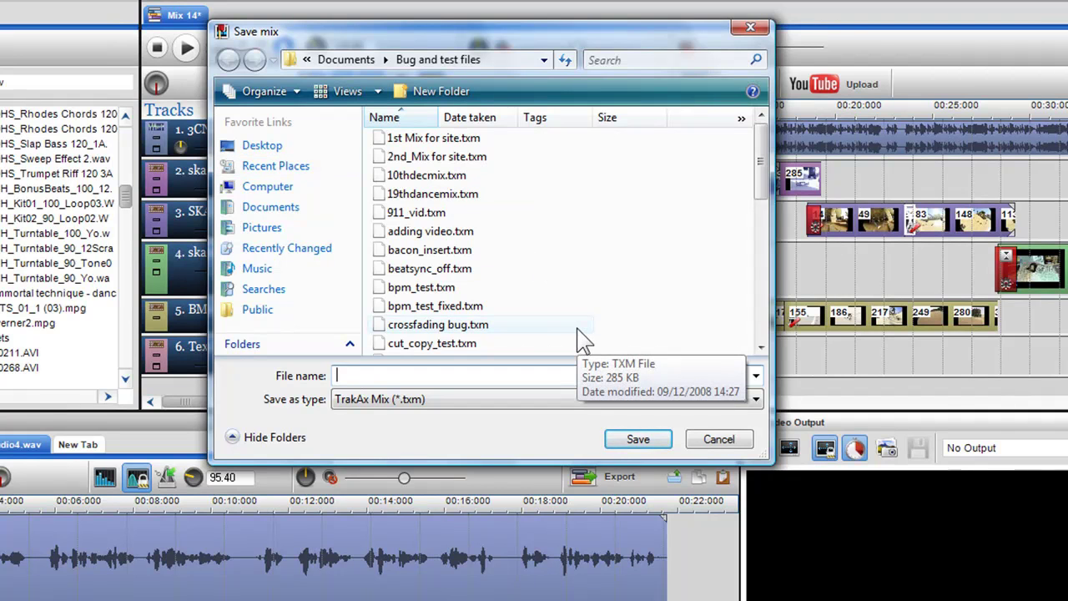
text(kater )
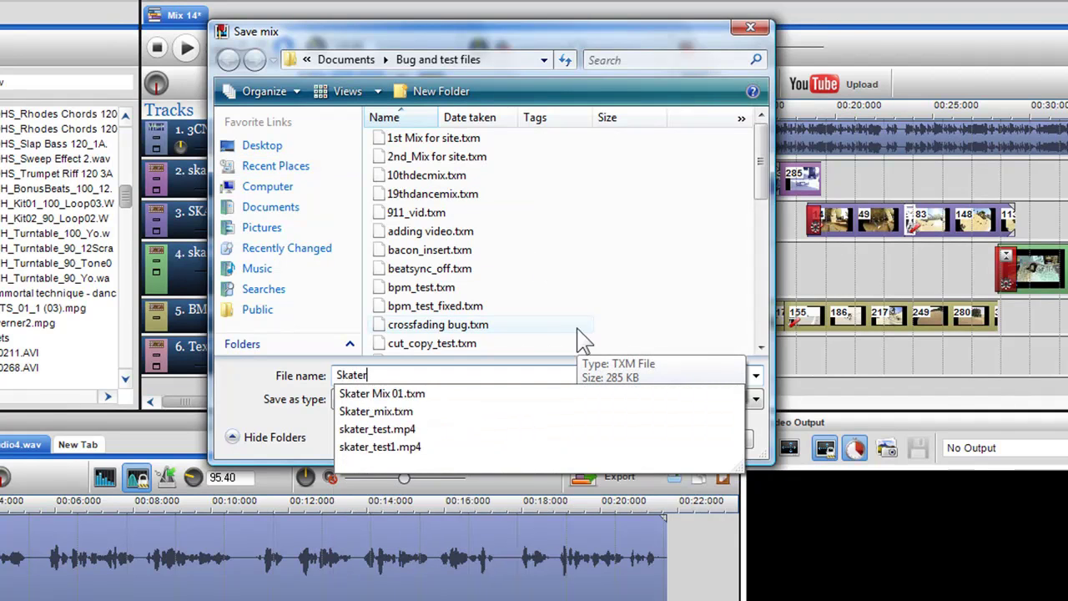
text(Mix)
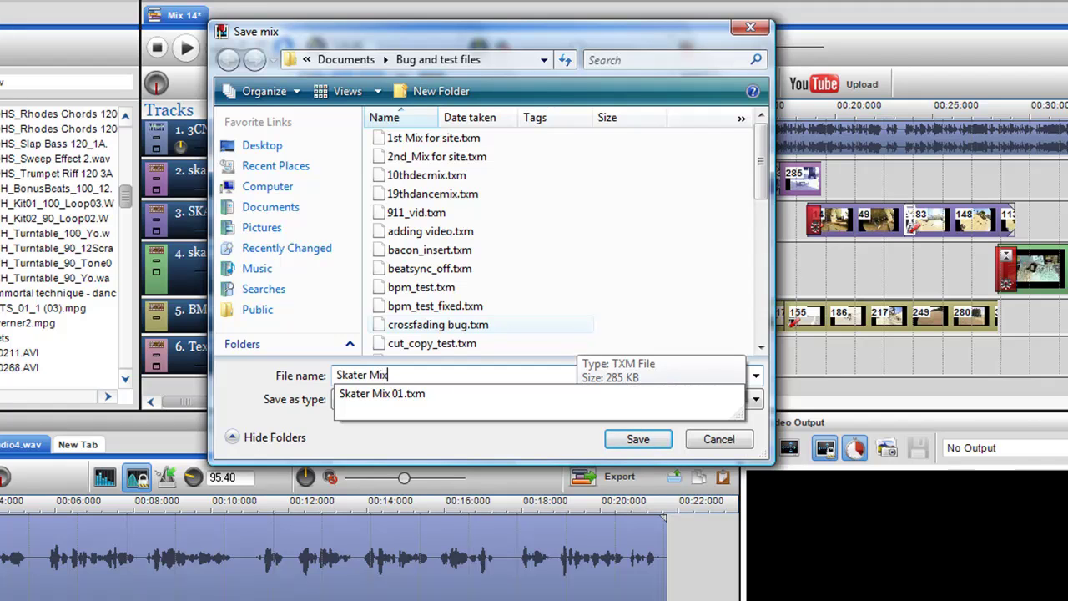
text( 02)
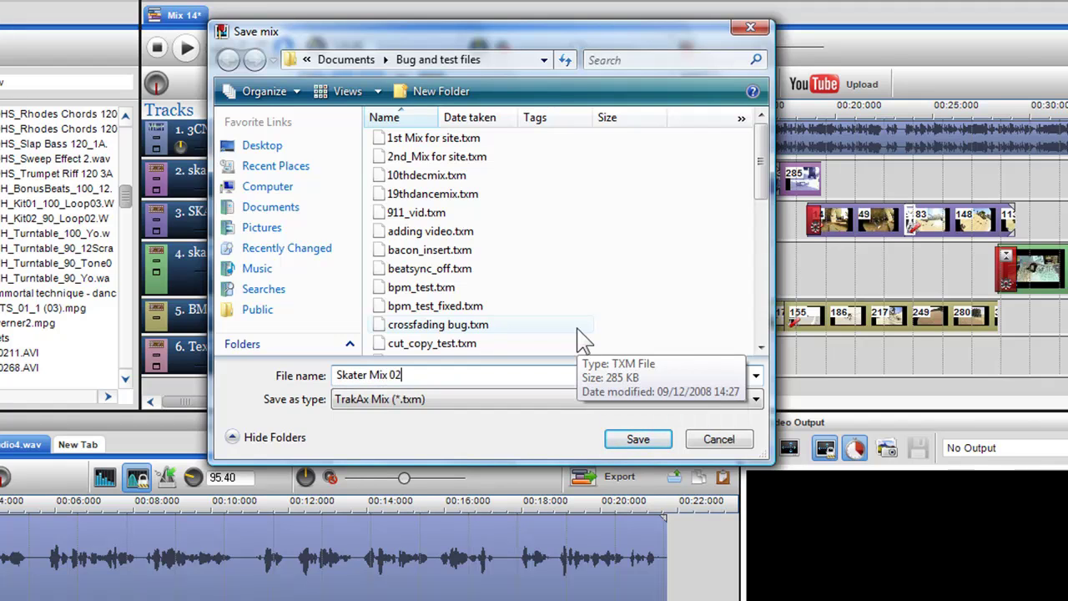
click(637, 446)
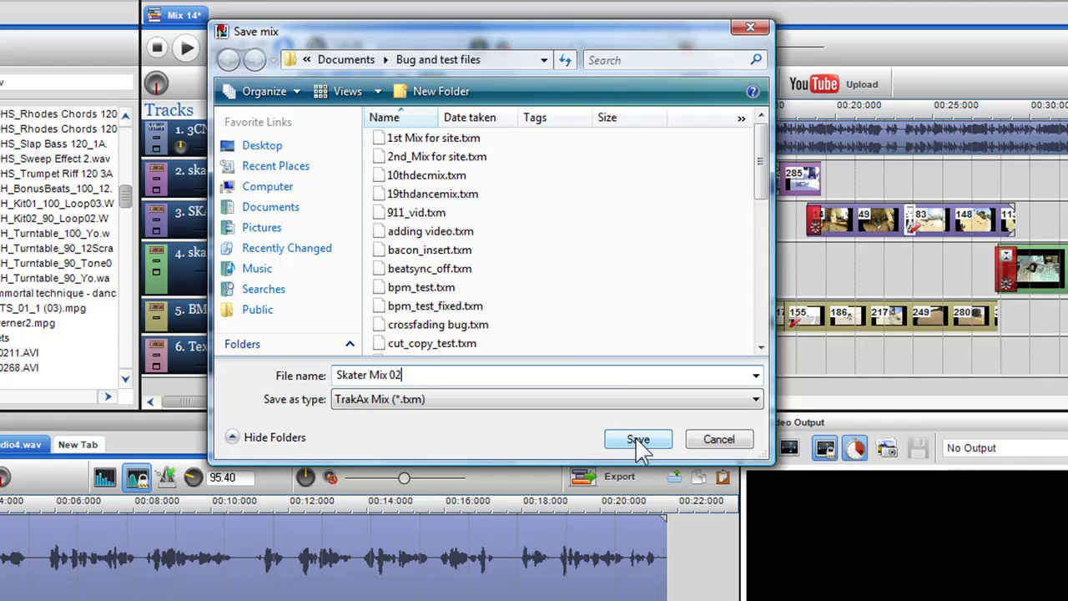
click(640, 447)
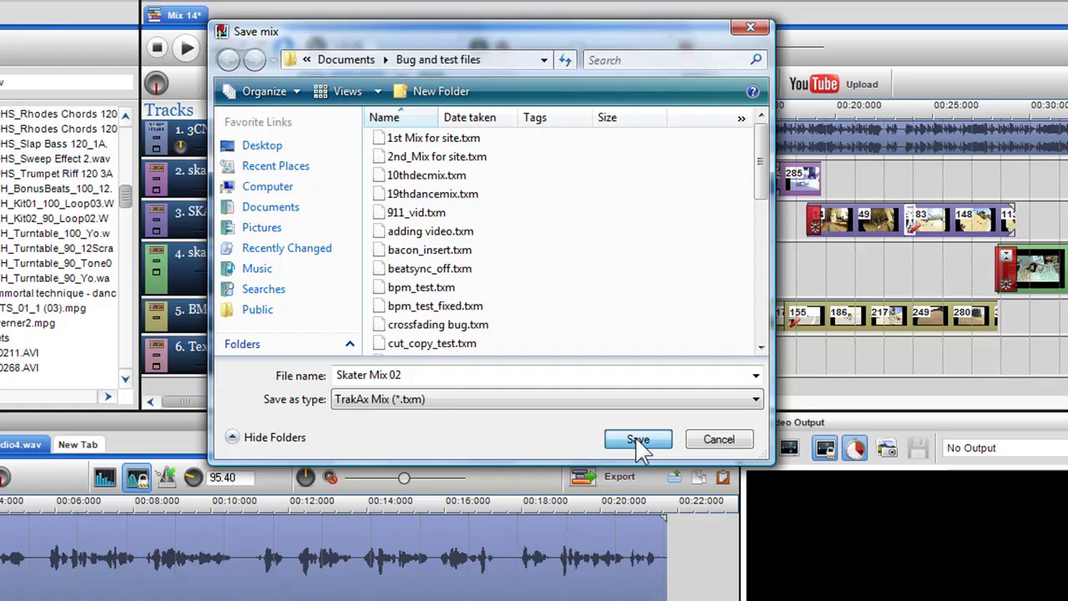
click(637, 443)
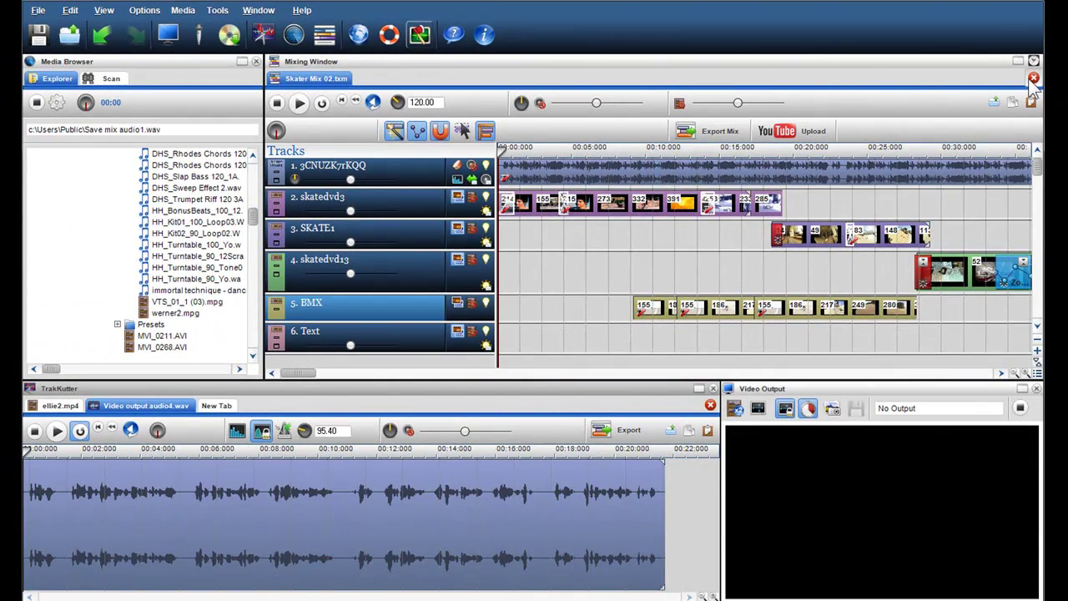
Close the Skater Mix 02 tab and reopen Skater Mix 02.txm with Open Mix.
click(1033, 79)
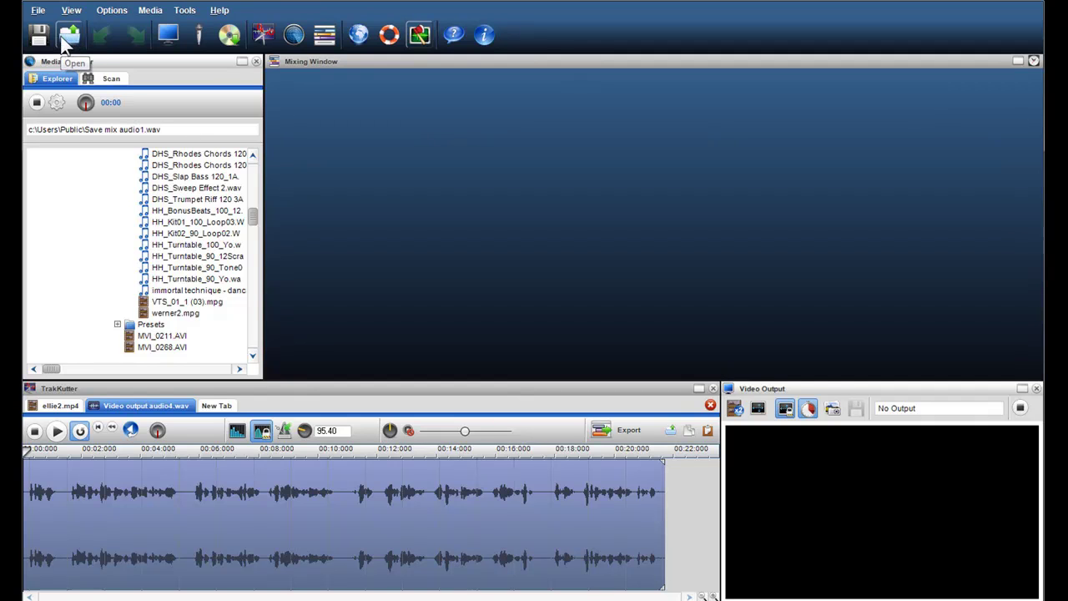
click(38, 11)
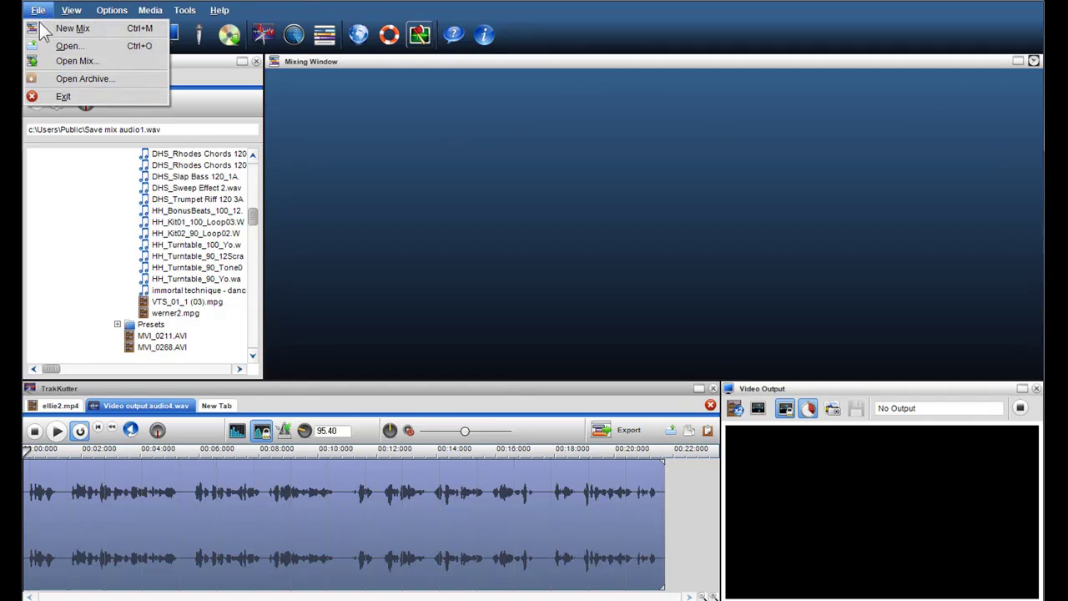
click(57, 60)
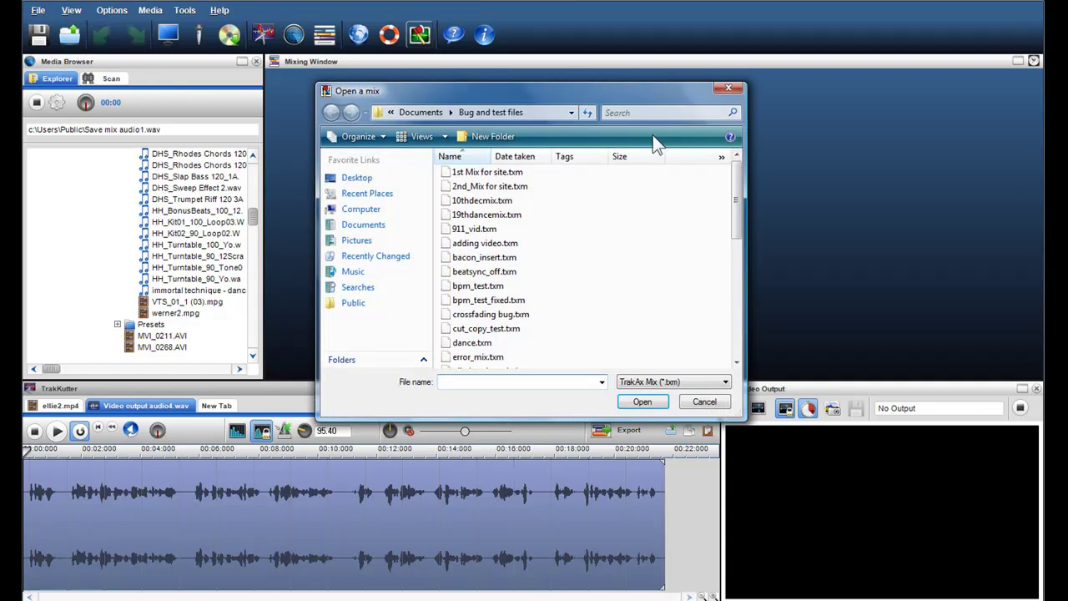
drag(740, 186, 737, 292)
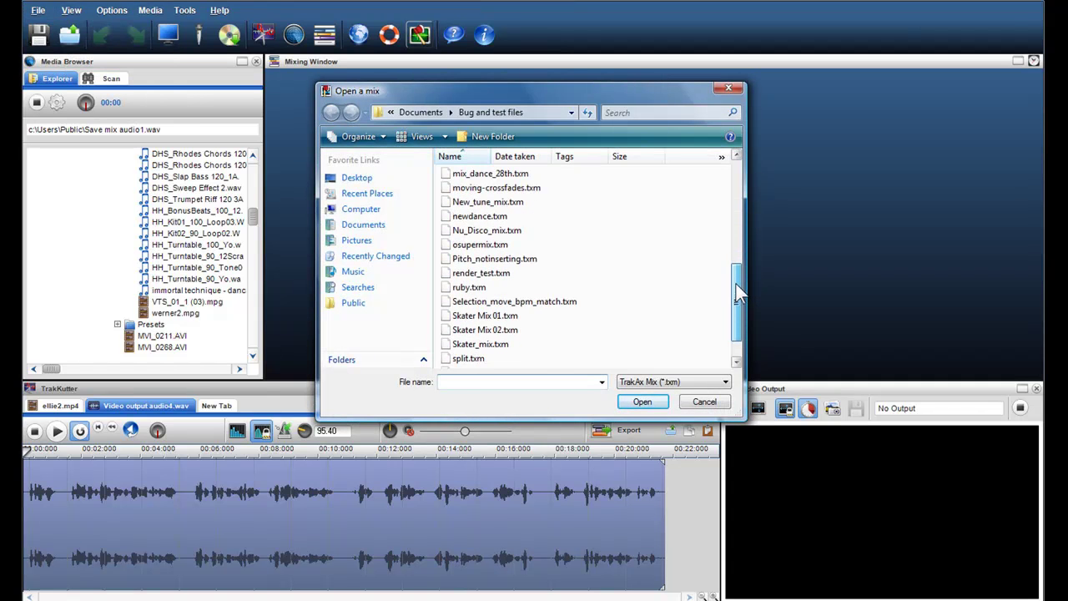
double_click(489, 329)
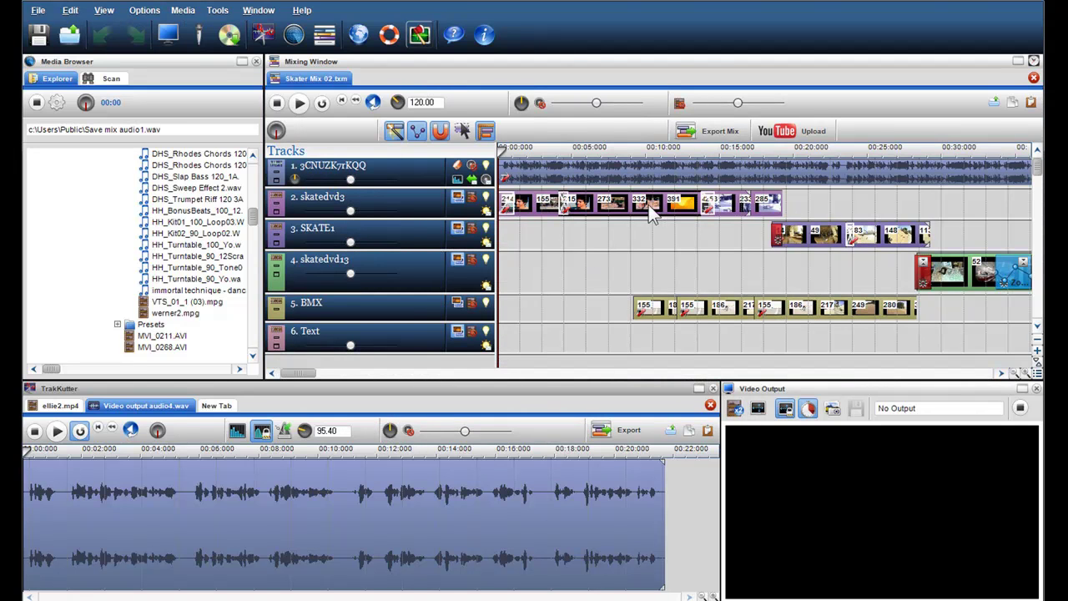
click(652, 308)
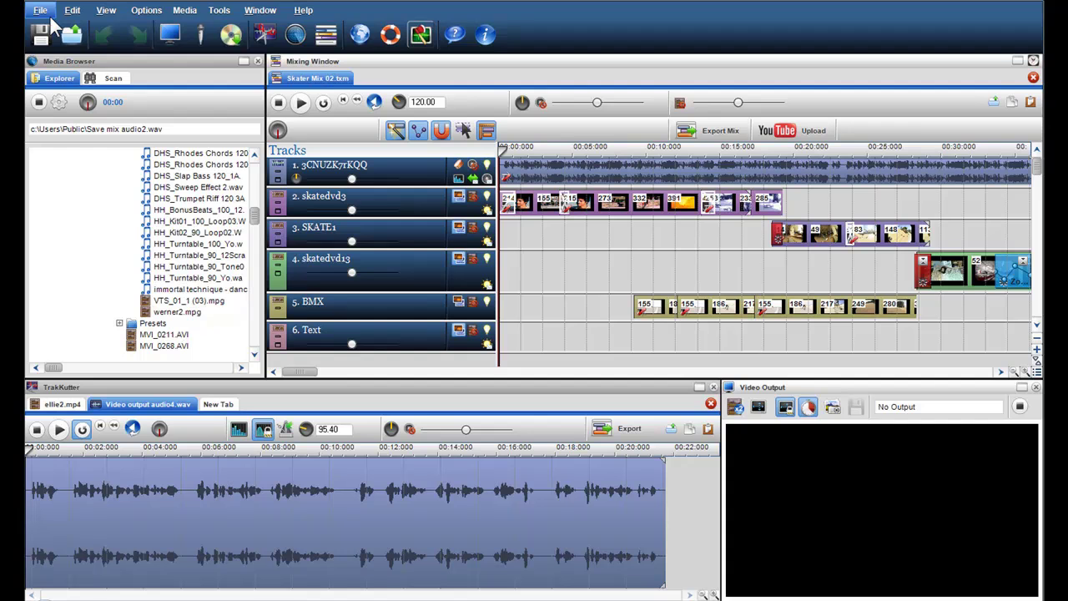
Open ruby.txm, which raises a warning about four missing files starting with MVI_0211.AVI.
click(40, 10)
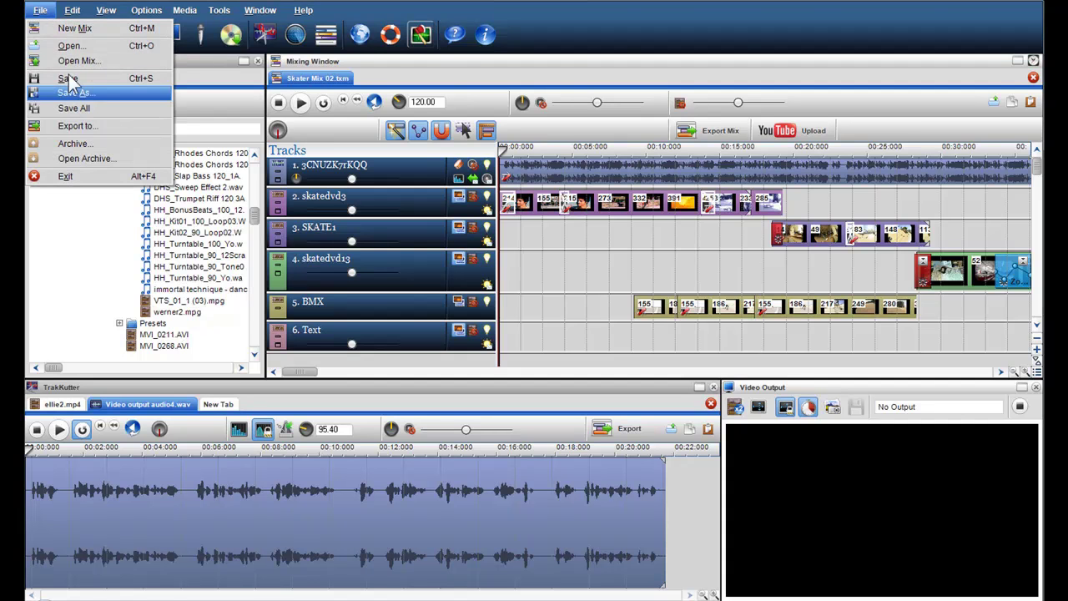
click(68, 61)
drag(738, 250, 741, 308)
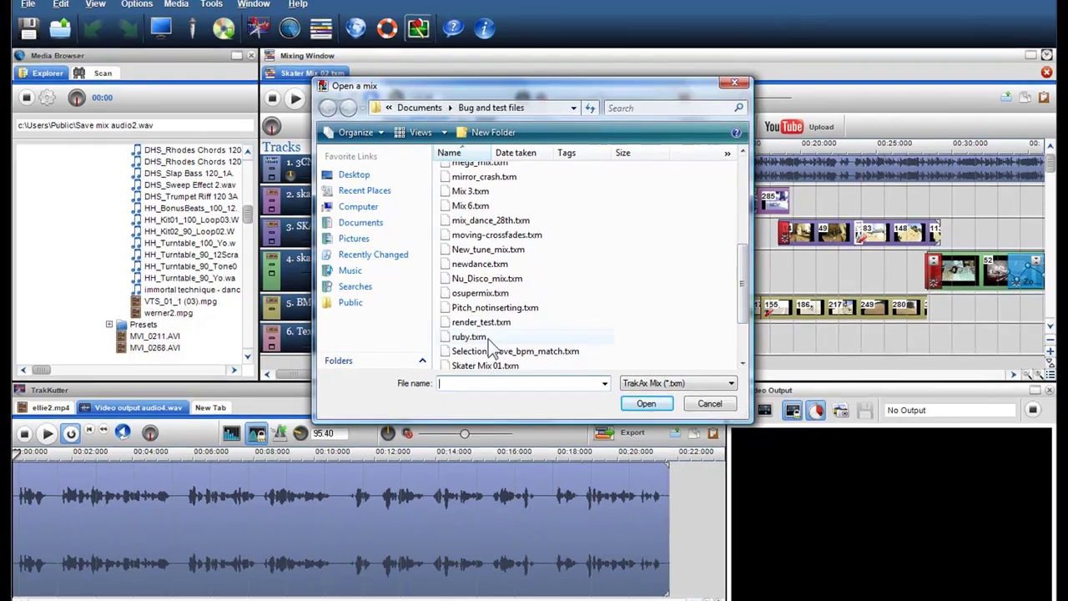
double_click(488, 337)
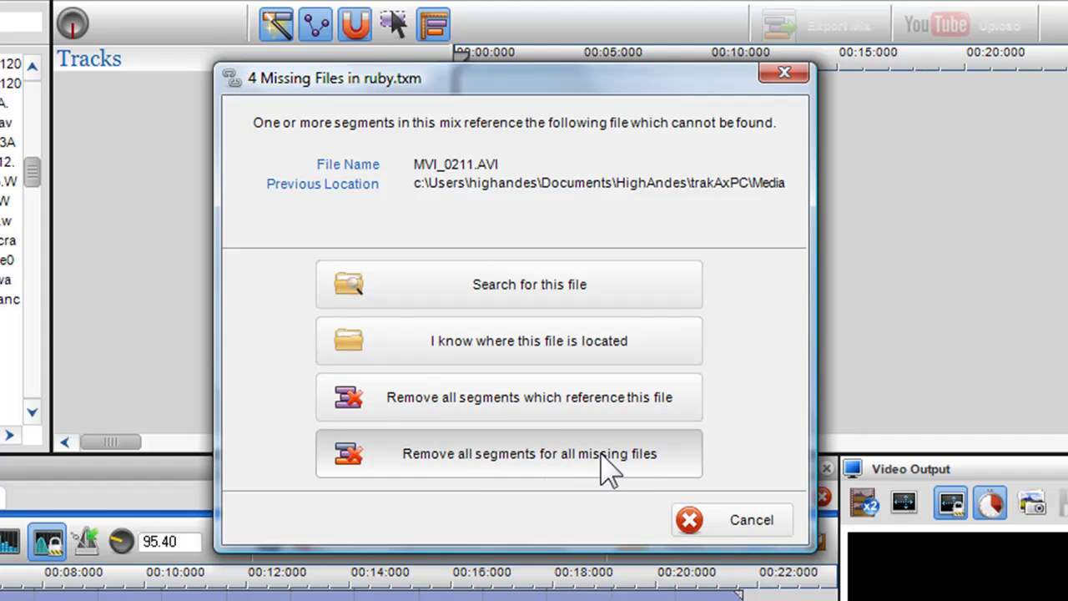
Relink MVI_0211.AVI and MVI_0268.AVI via a HighAndes search, then save ruby.txm.
click(565, 293)
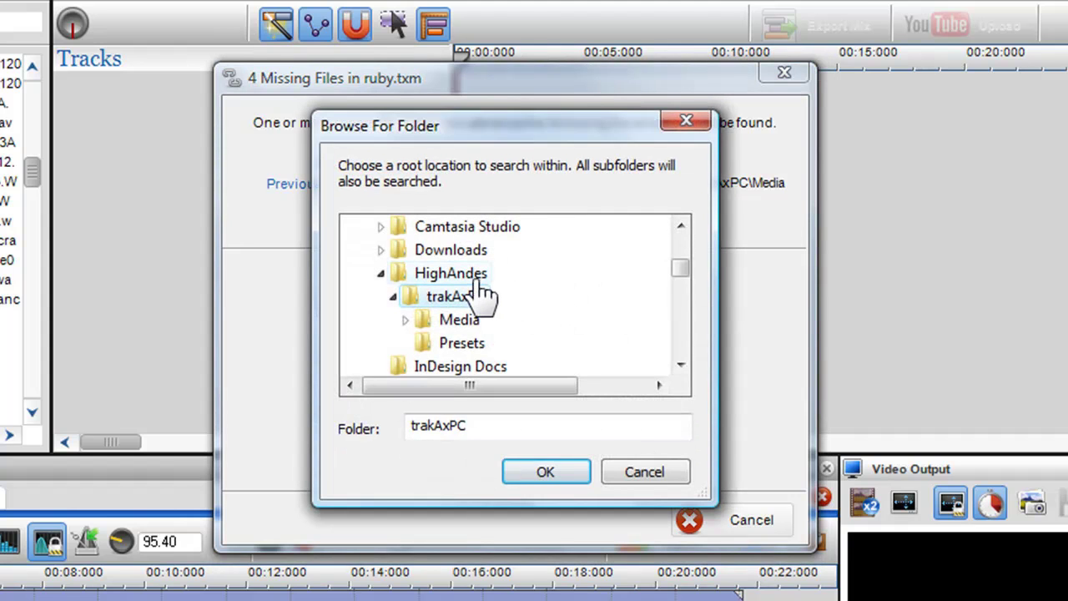
click(477, 274)
click(560, 473)
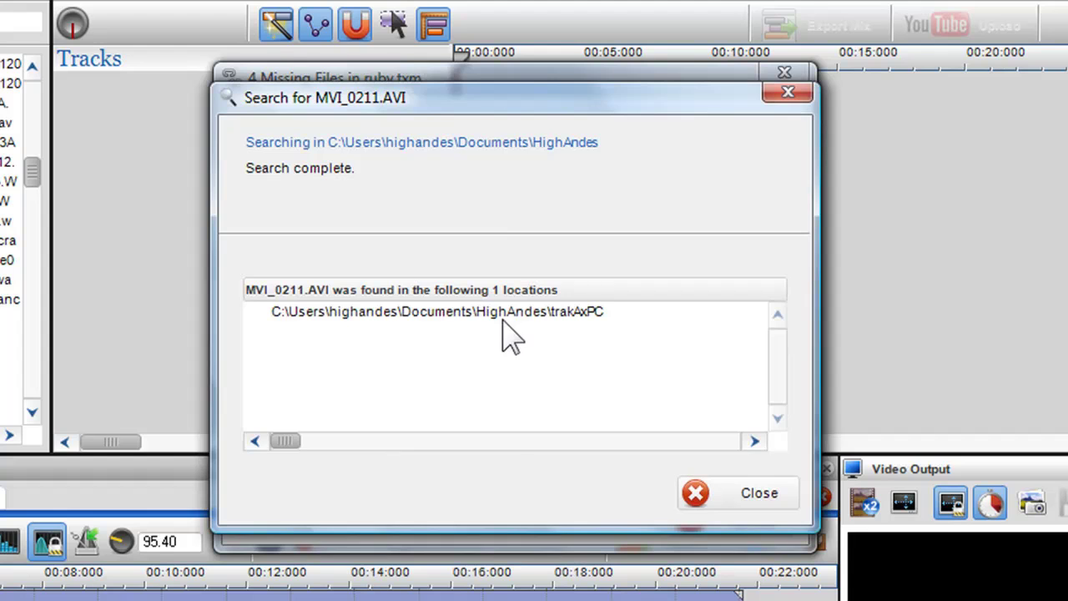
click(505, 317)
double_click(504, 316)
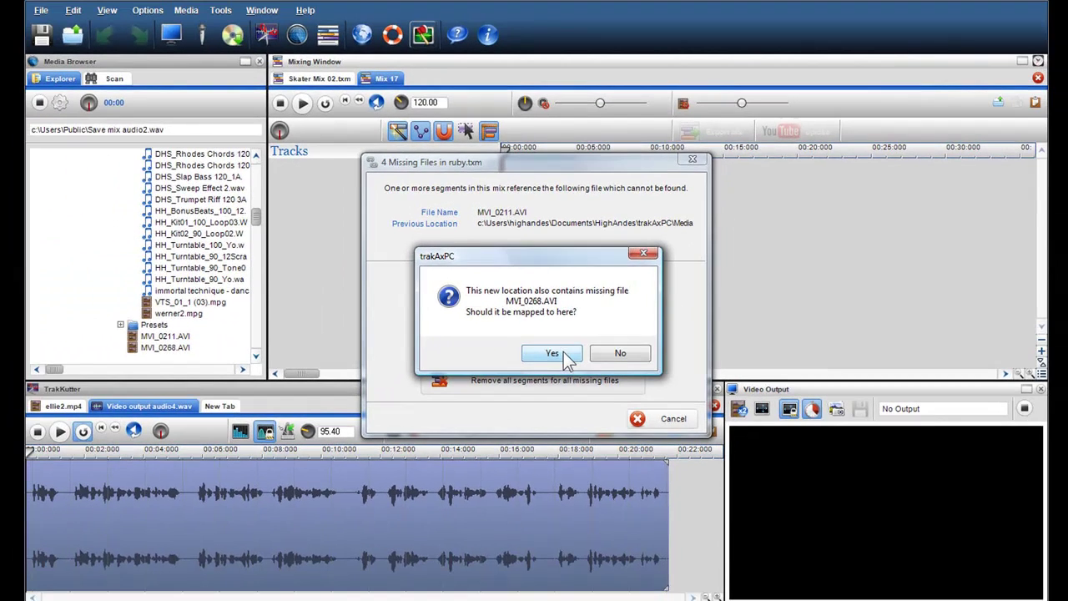
click(566, 377)
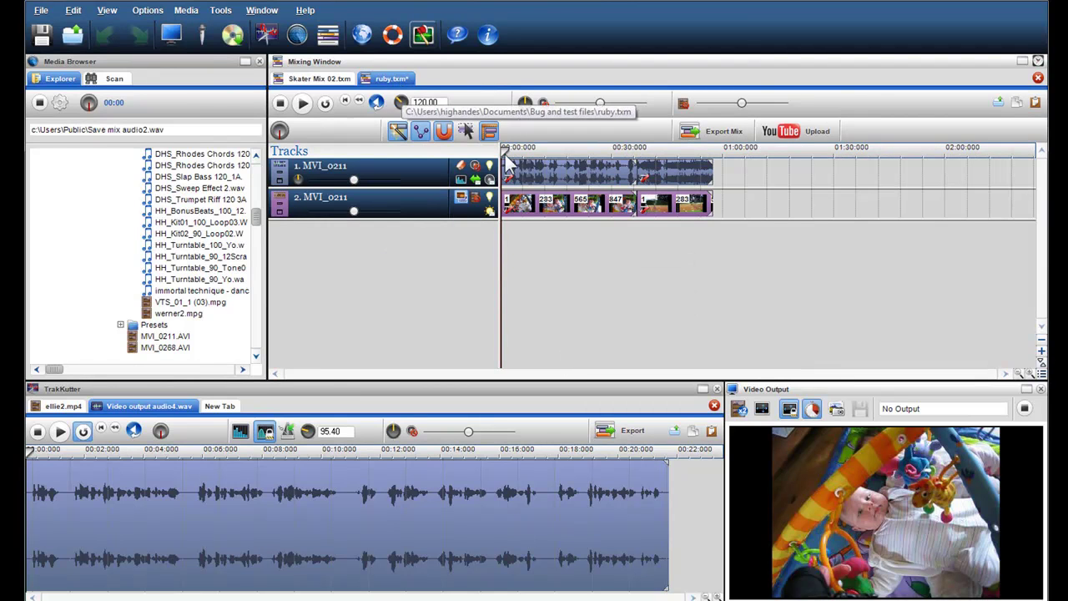
click(34, 46)
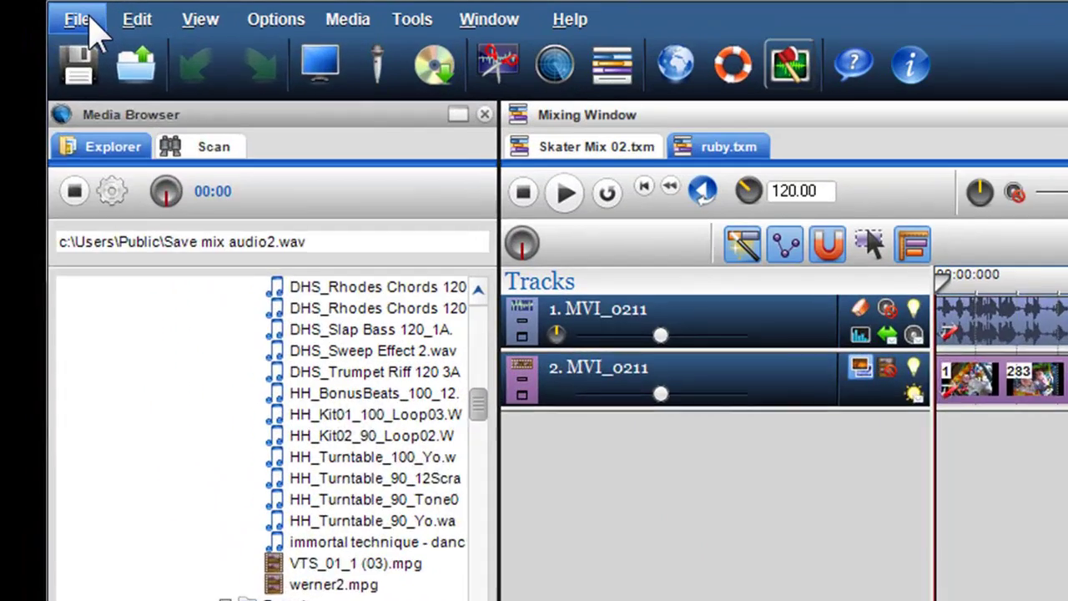
Open the File menu to display the Archive and Open Archive options.
click(50, 13)
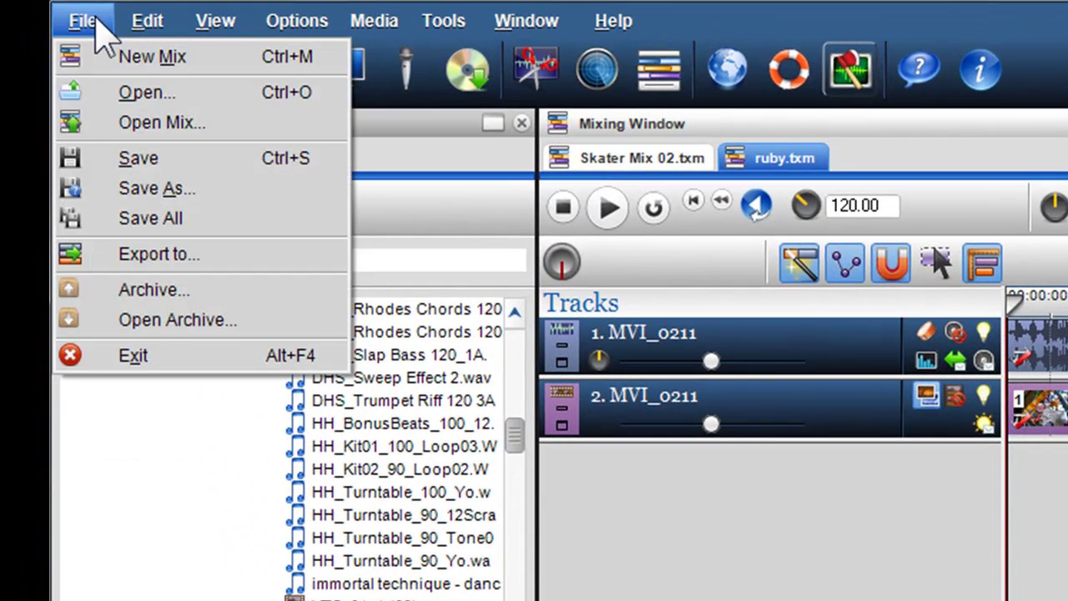